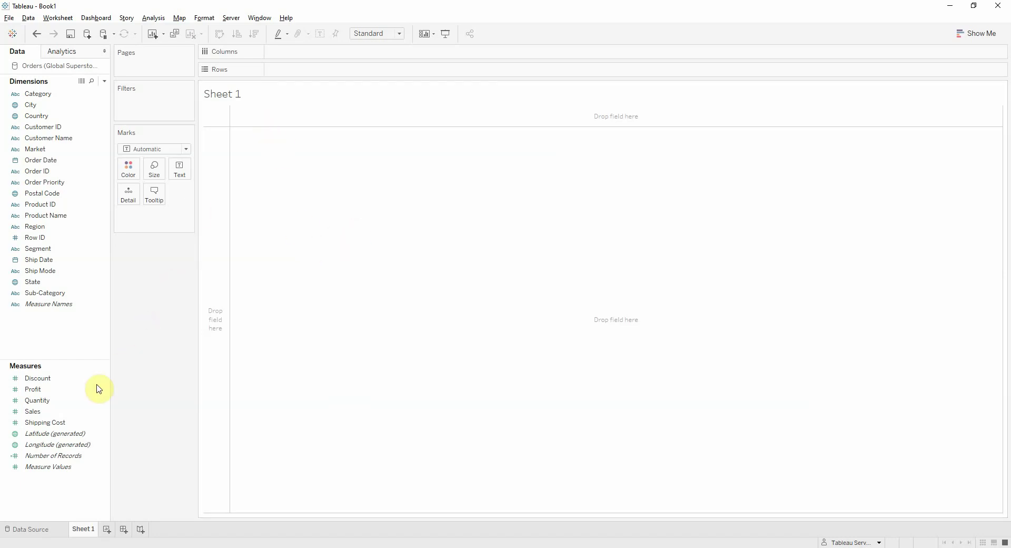
# Plot Profit on Rows with all Order IDs on Detail as circles coloured by Profit
pyautogui.moveTo(95, 389); pyautogui.dragTo(289, 75)
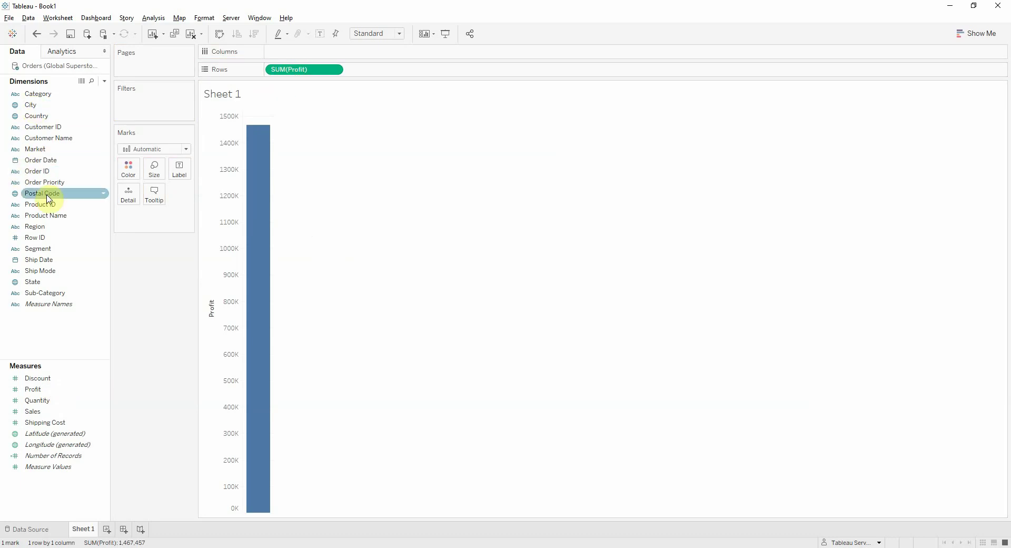
pyautogui.moveTo(48, 239); pyautogui.dragTo(135, 203)
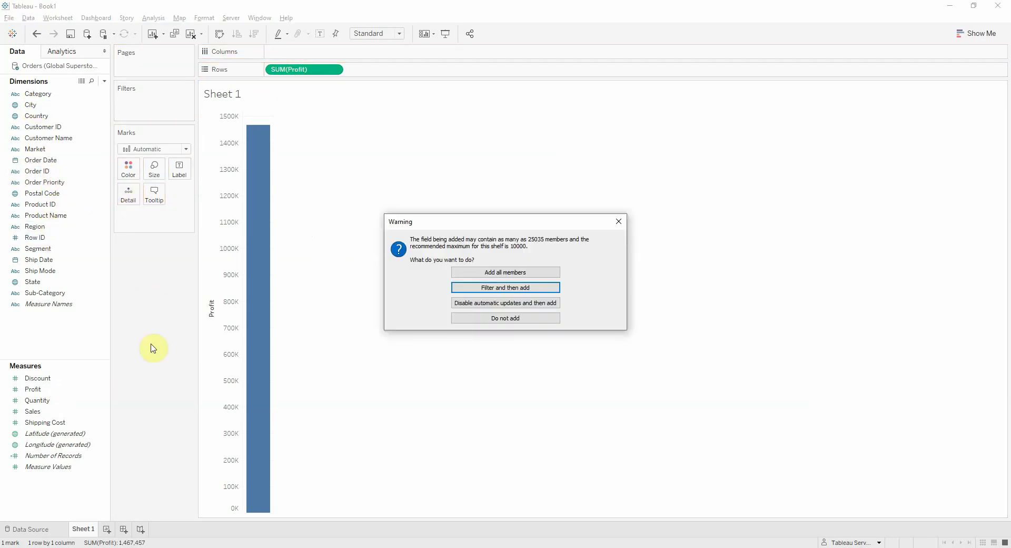
pyautogui.click(485, 272)
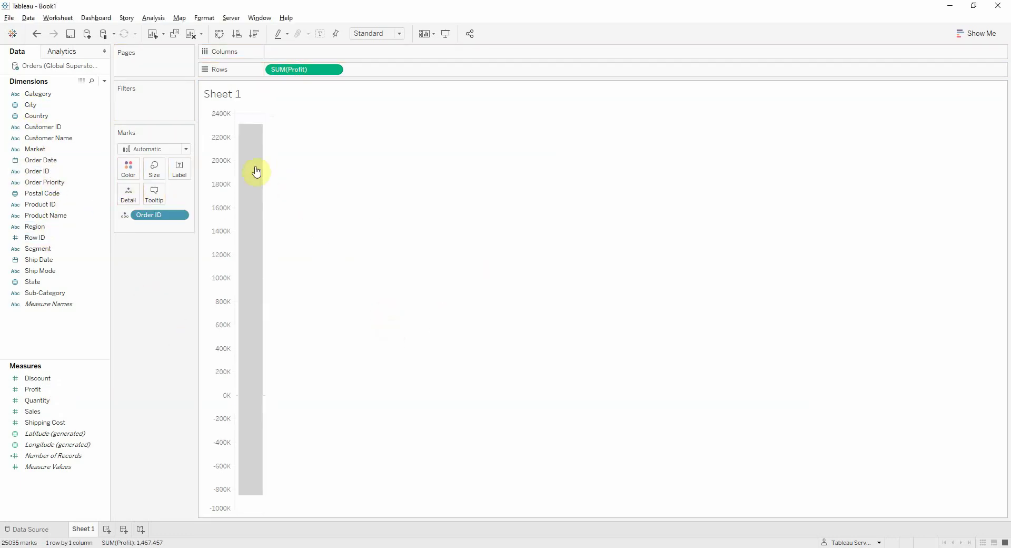
pyautogui.click(150, 155)
pyautogui.click(153, 220)
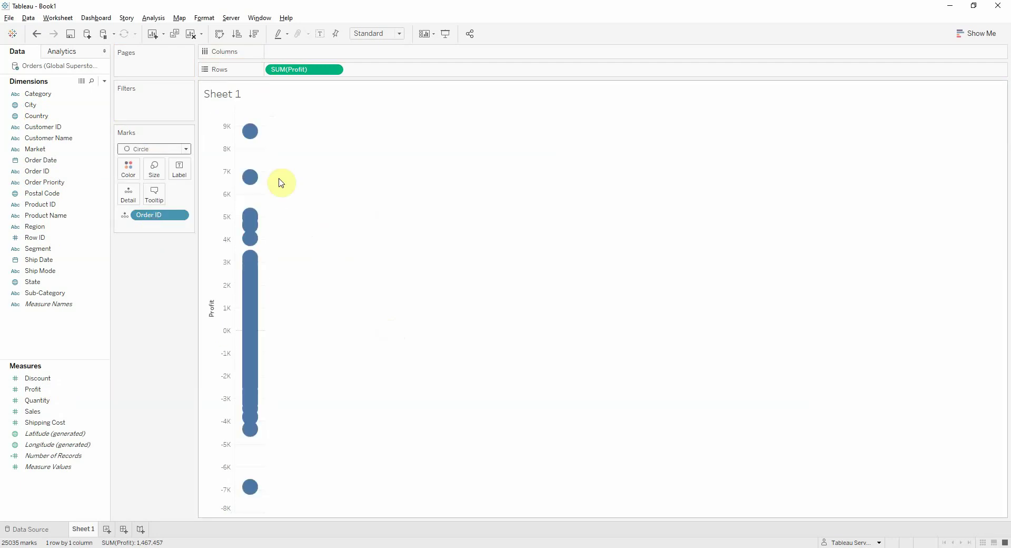
pyautogui.moveTo(246, 258)
pyautogui.click(42, 395)
pyautogui.moveTo(42, 395); pyautogui.dragTo(127, 169)
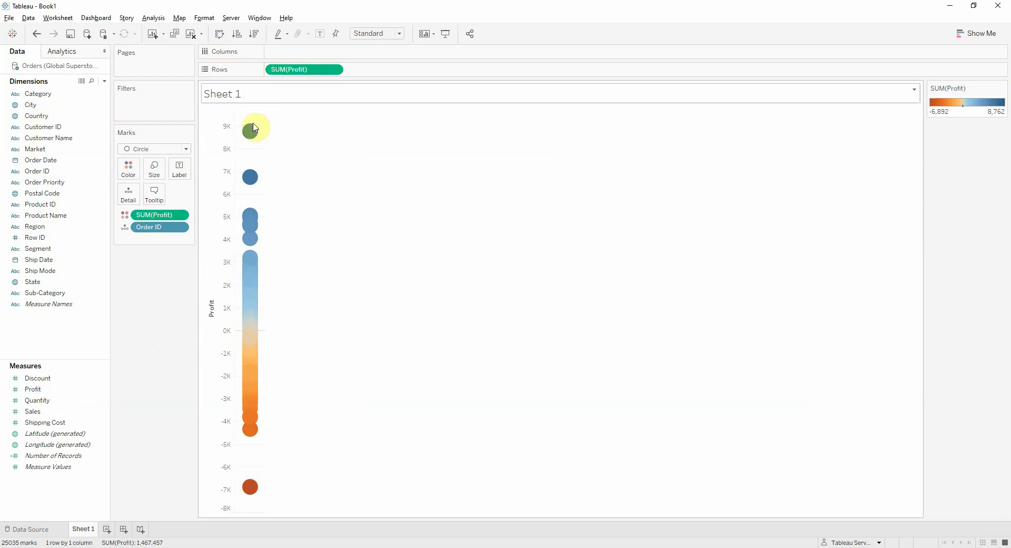
# Select the circles near 7K and 5K profit, then clear the selection
pyautogui.moveTo(251, 137)
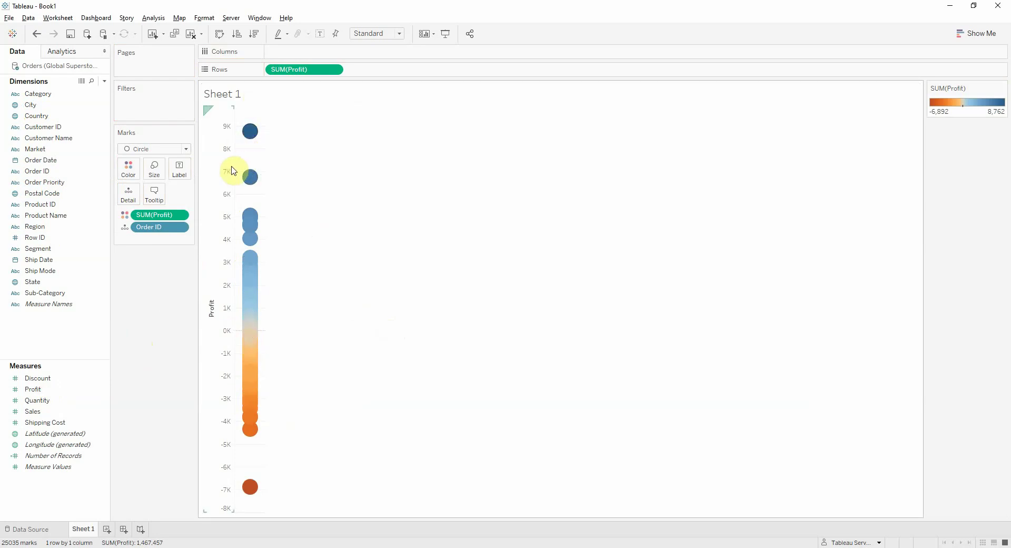
pyautogui.moveTo(236, 167); pyautogui.dragTo(256, 186)
pyautogui.click(251, 176)
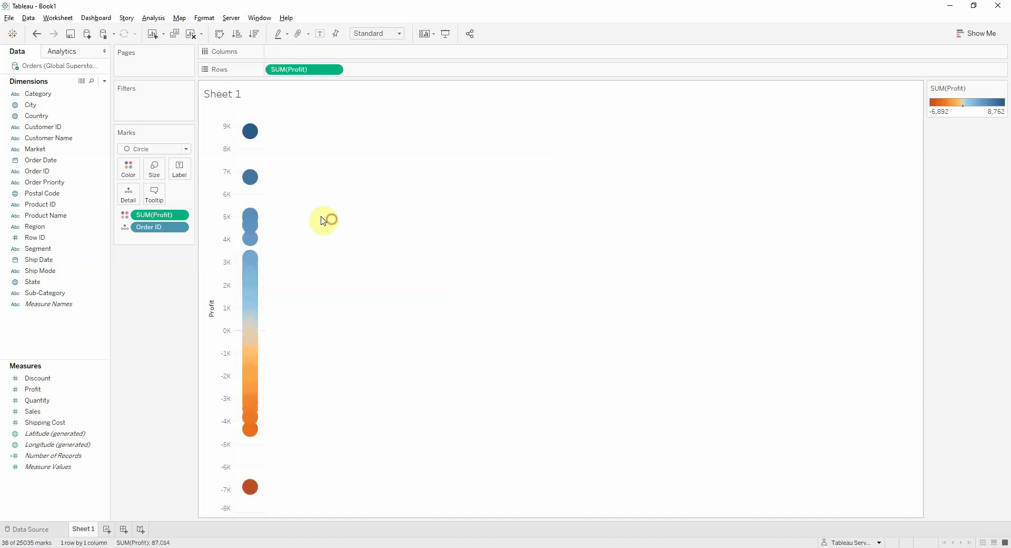
pyautogui.moveTo(248, 221); pyautogui.dragTo(294, 209)
pyautogui.click(255, 196)
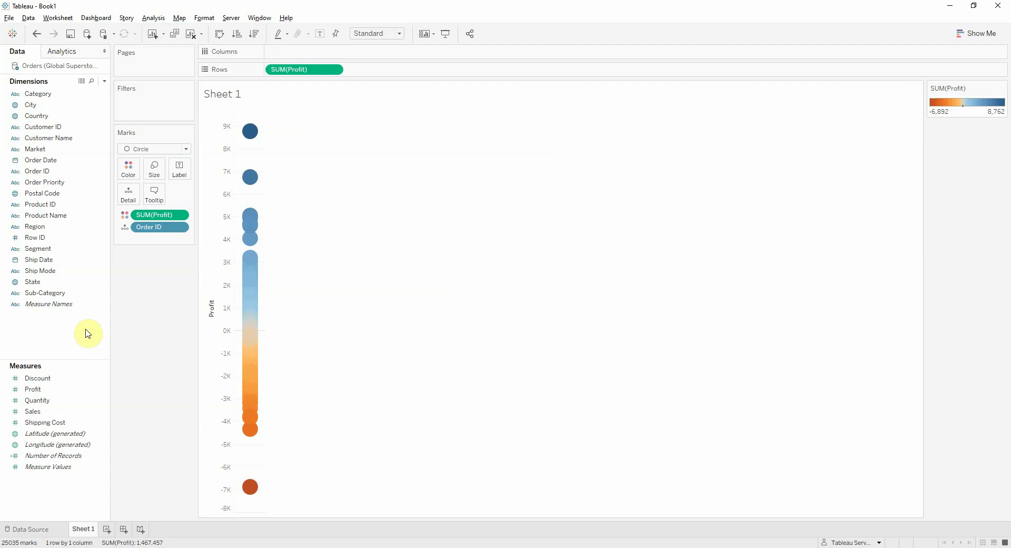
# Create a calculated field named Random with the formula random()
pyautogui.rightClick(49, 325)
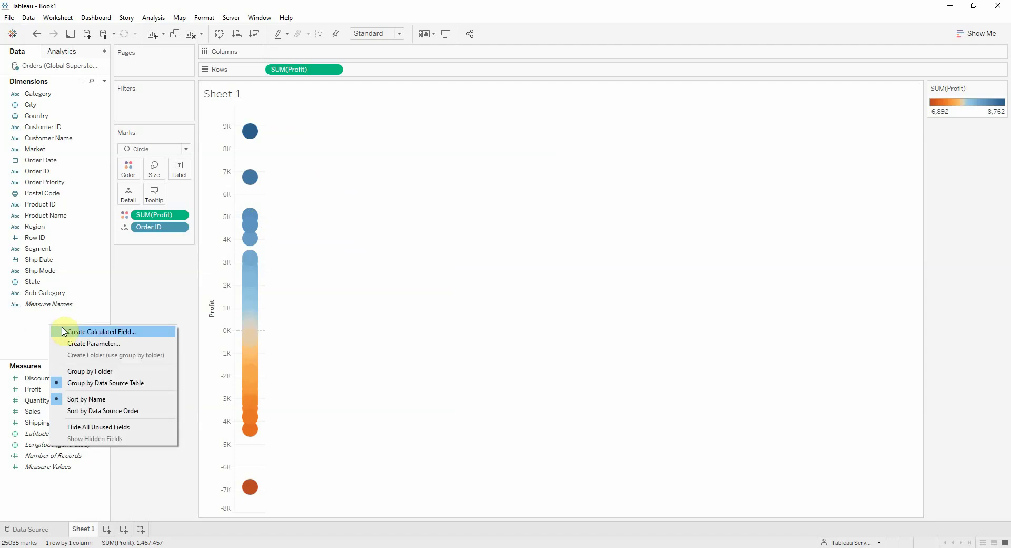
pyautogui.click(62, 330)
pyautogui.write('Rn')
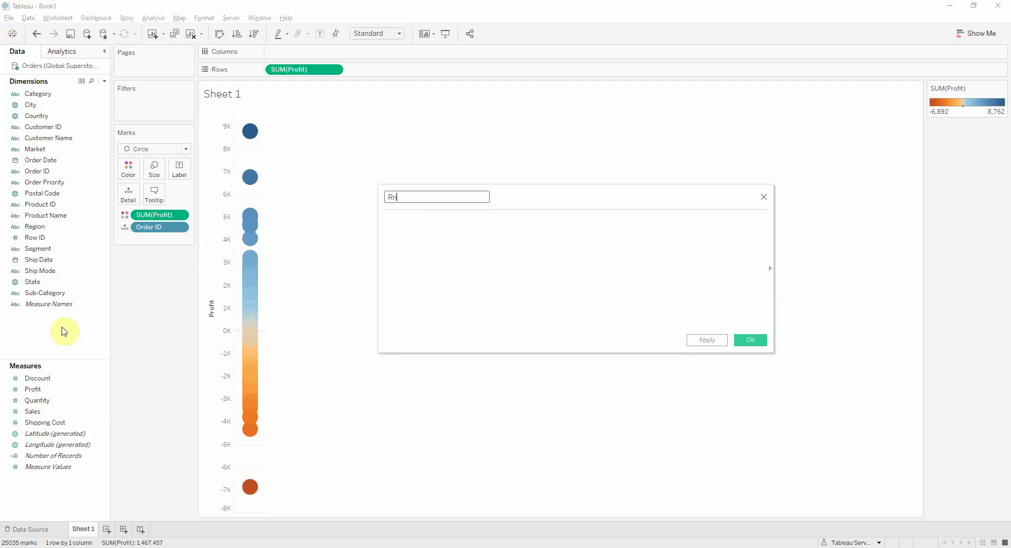
pyautogui.write('ndom')
pyautogui.press('Tab')
pyautogui.write('random')
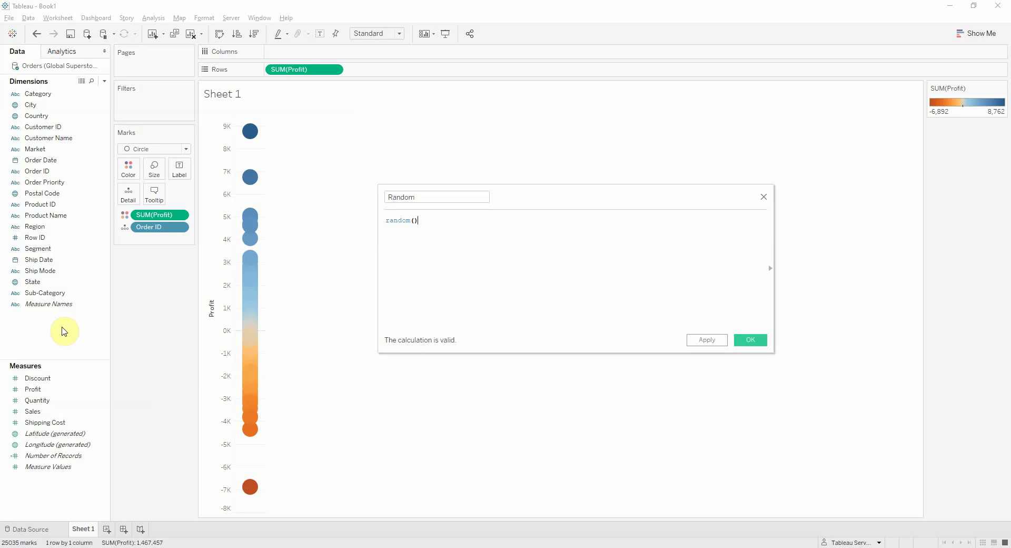
pyautogui.click(751, 341)
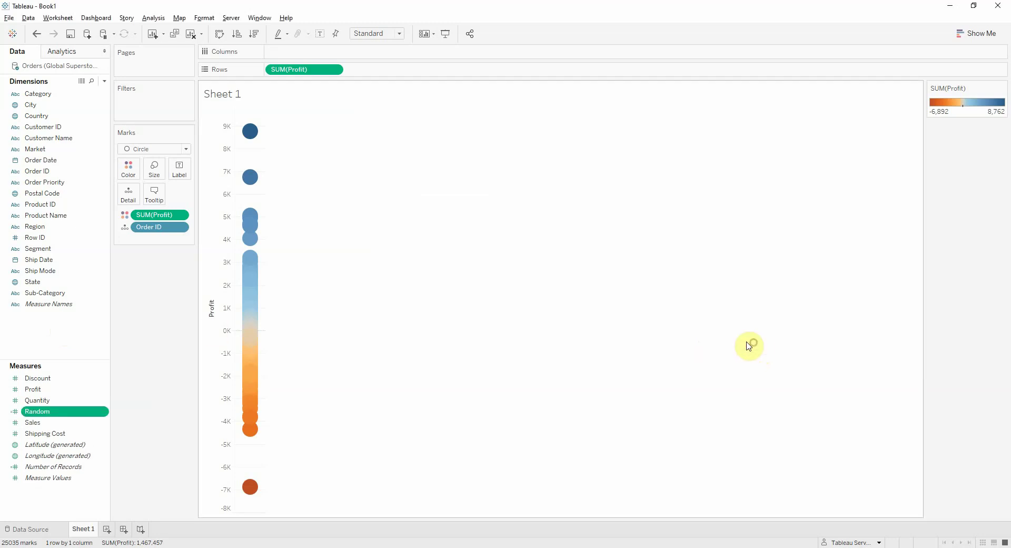
# Set Random's default aggregation to Minimum and place it on Columns
pyautogui.rightClick(72, 413)
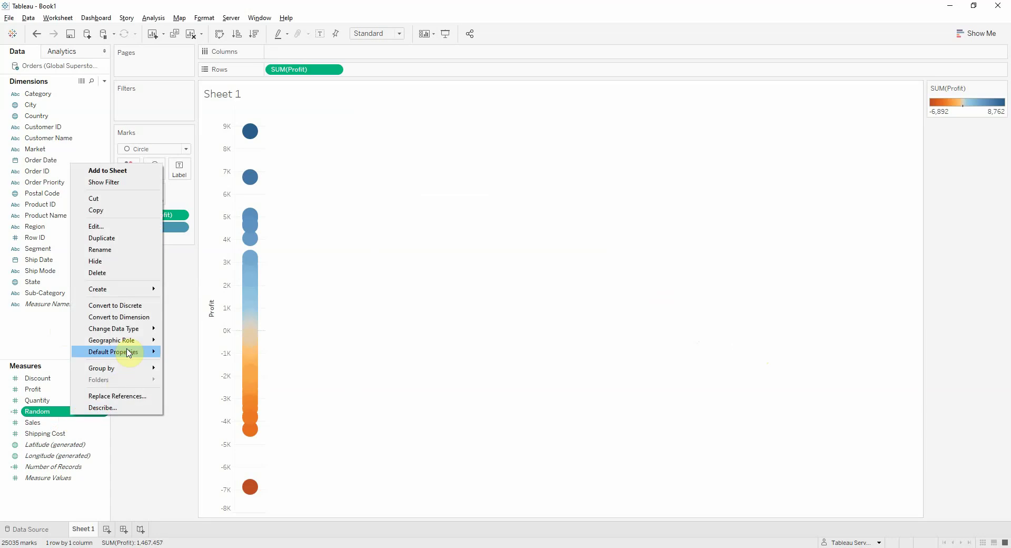
pyautogui.moveTo(128, 352)
pyautogui.moveTo(210, 388)
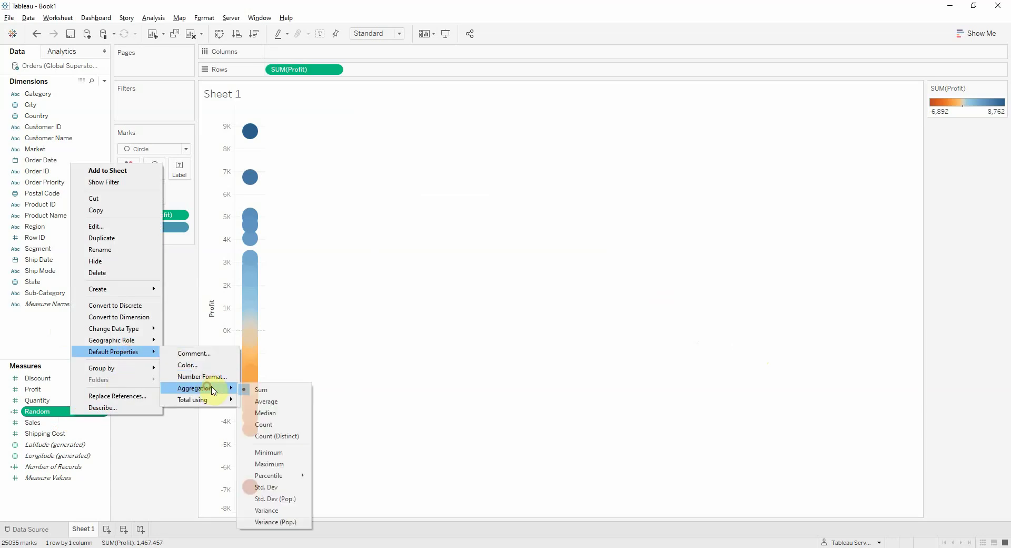
pyautogui.click(282, 451)
pyautogui.moveTo(70, 413); pyautogui.dragTo(306, 55)
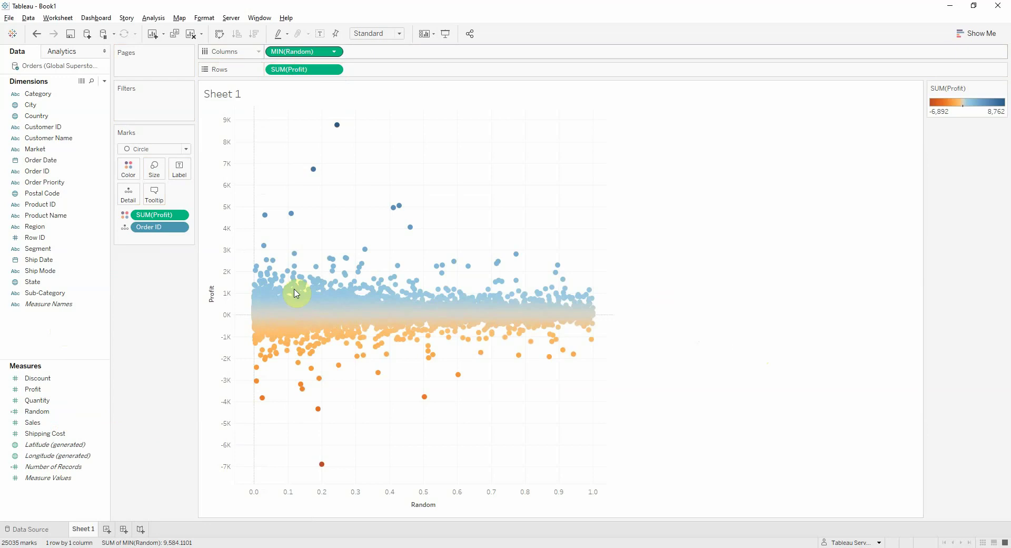
# Fit the scatter to Entire View and give the circles a dark grey border
pyautogui.click(372, 33)
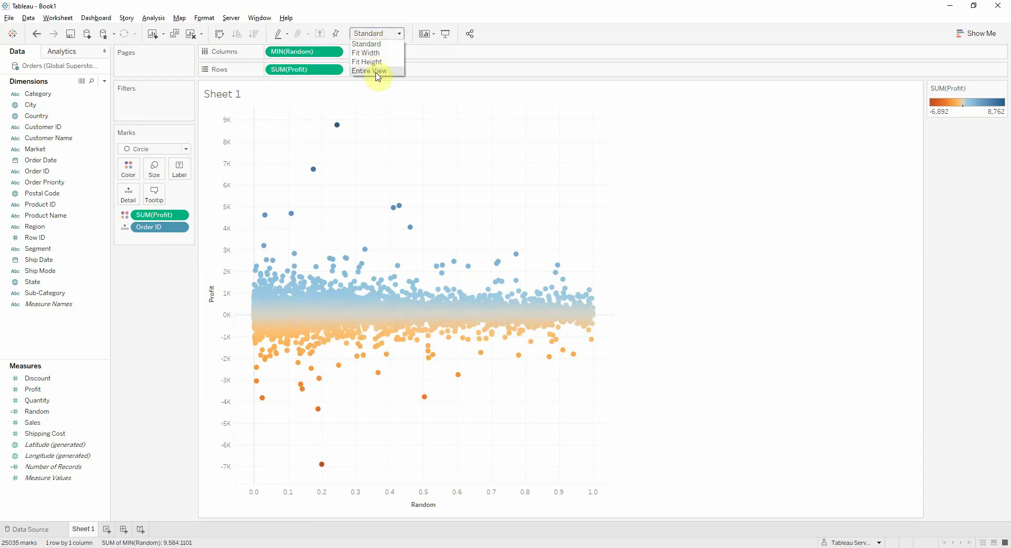
pyautogui.click(376, 73)
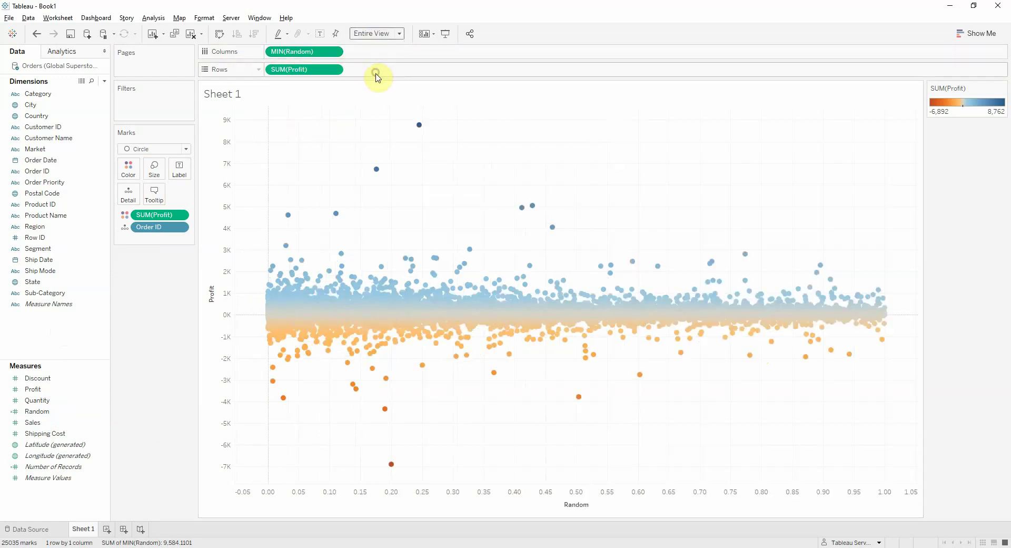
pyautogui.click(128, 169)
pyautogui.click(177, 253)
pyautogui.click(161, 329)
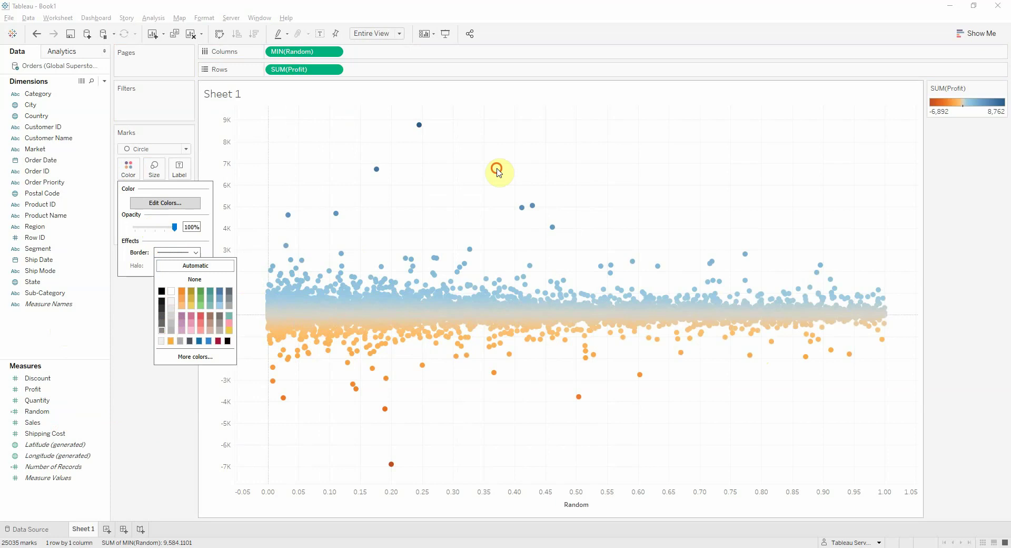
pyautogui.click(496, 169)
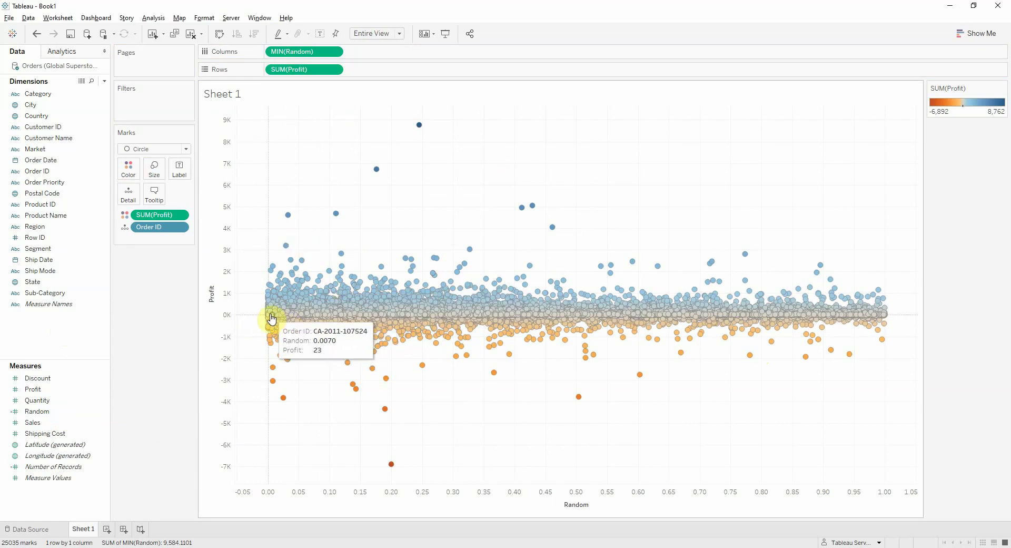
# Select the zero-profit band, the top outliers and another circle group in turn
pyautogui.moveTo(269, 313); pyautogui.dragTo(885, 318)
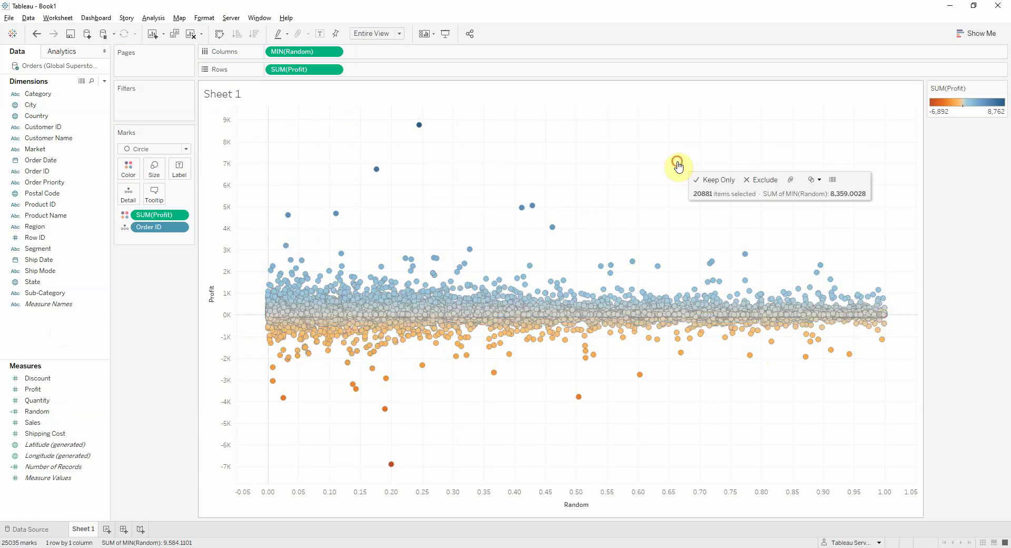
pyautogui.click(259, 111)
pyautogui.moveTo(331, 144); pyautogui.dragTo(677, 257)
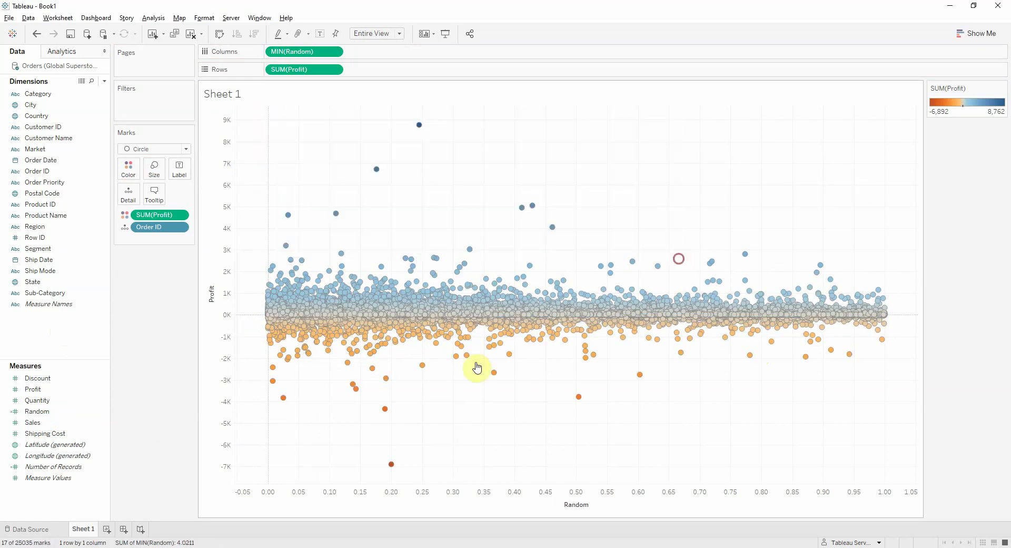
pyautogui.click(290, 467)
pyautogui.moveTo(291, 468); pyautogui.dragTo(736, 416)
pyautogui.click(736, 417)
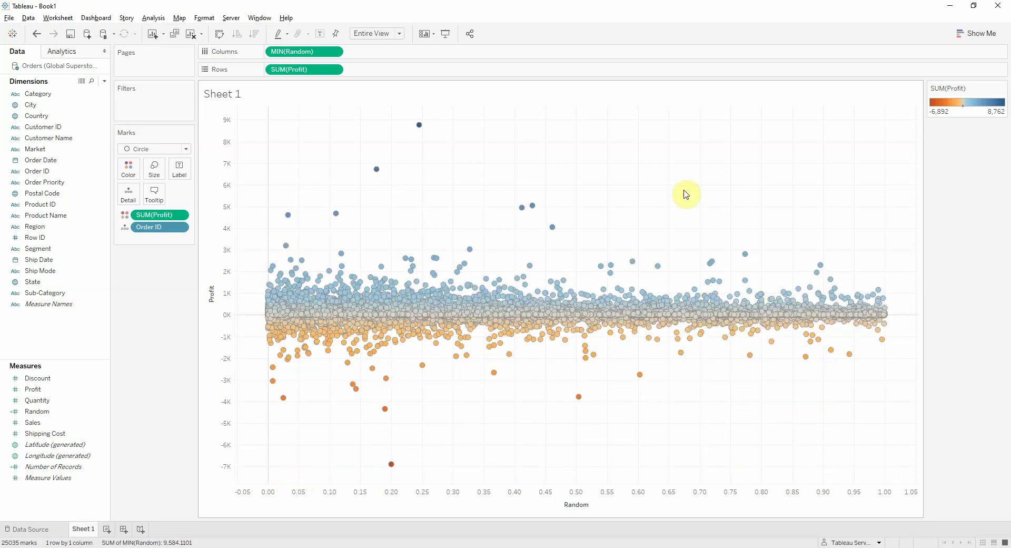
# Rename Sheet 1 to Random and duplicate it
pyautogui.doubleClick(91, 528)
pyautogui.write('R')
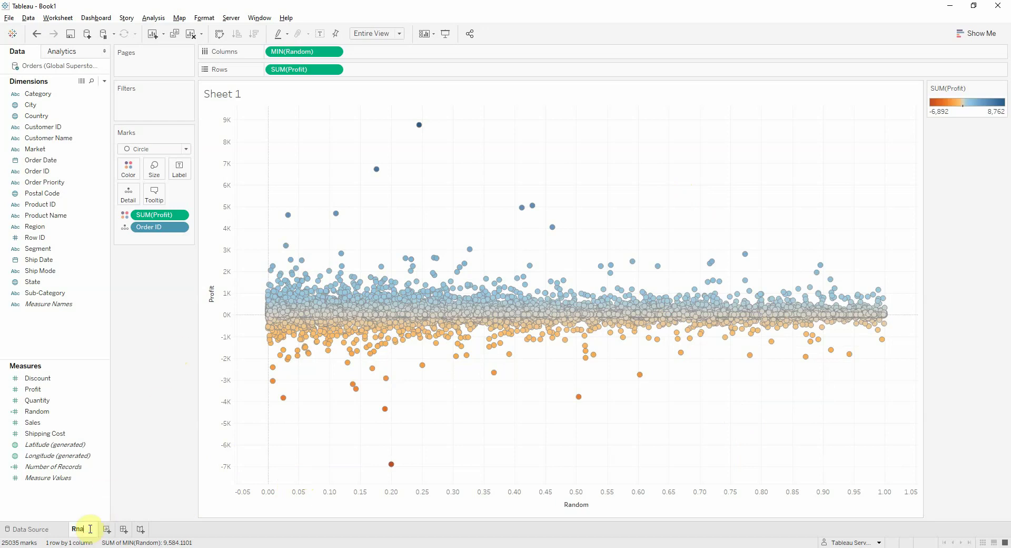
pyautogui.write('andom')
pyautogui.press('Return')
pyautogui.rightClick(90, 529)
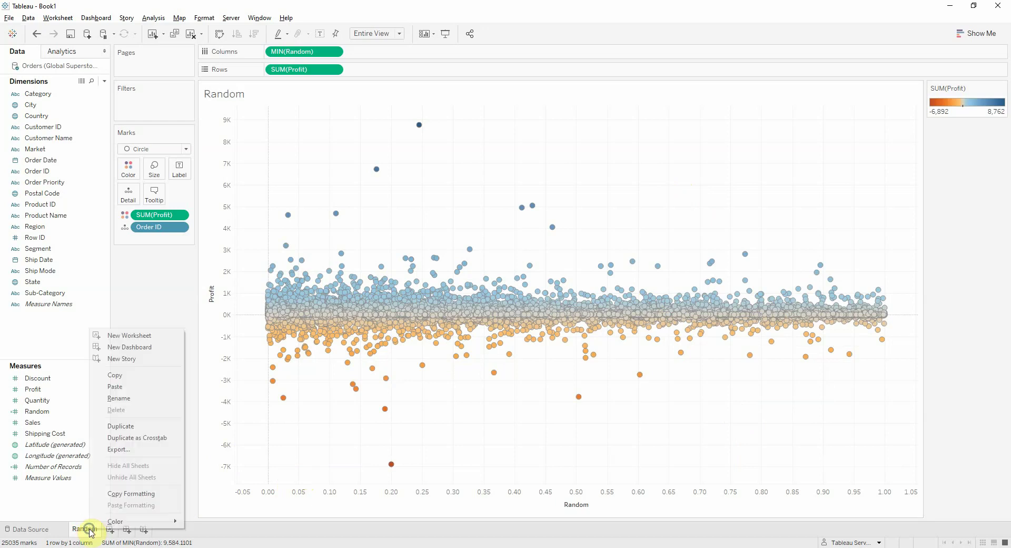
pyautogui.click(132, 425)
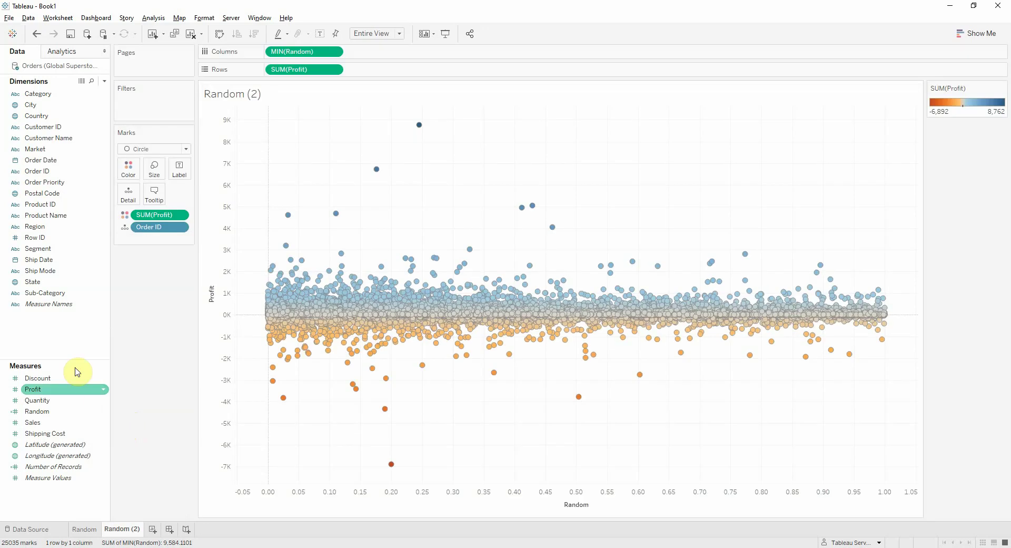
# Create a calculated field named Index with the formula INDEX()
pyautogui.rightClick(49, 333)
pyautogui.click(61, 335)
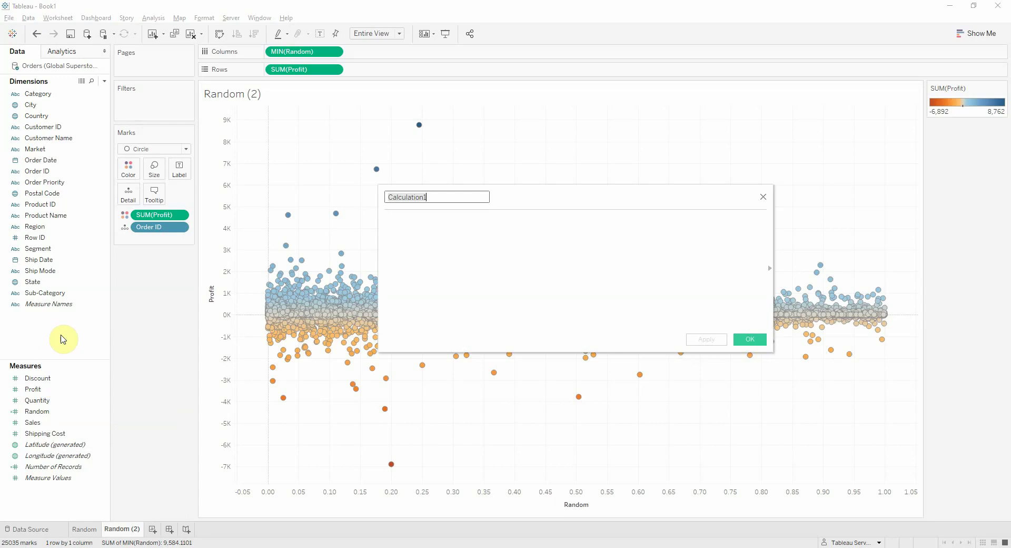
pyautogui.write('Index')
pyautogui.press('Tab')
pyautogui.write('INDEX()')
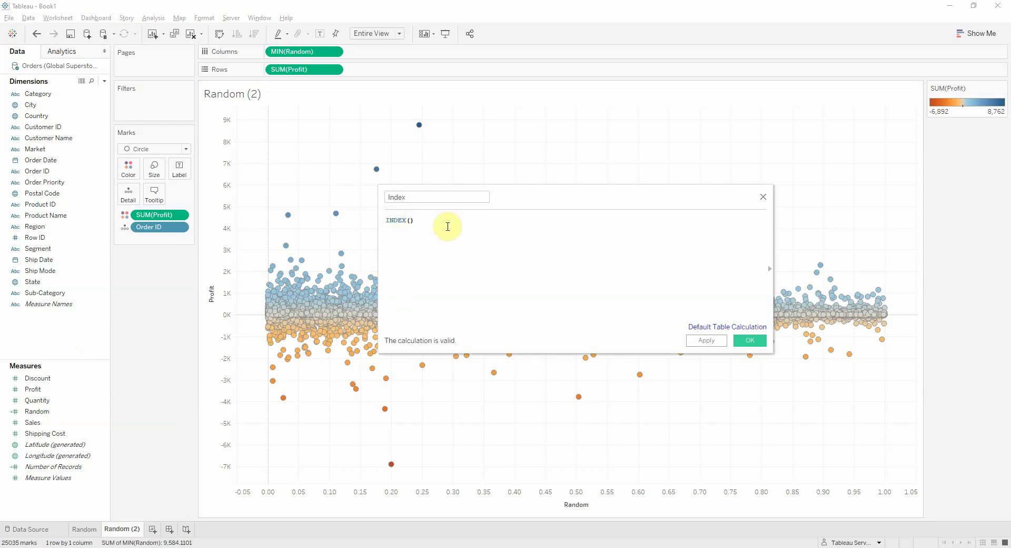
pyautogui.click(748, 340)
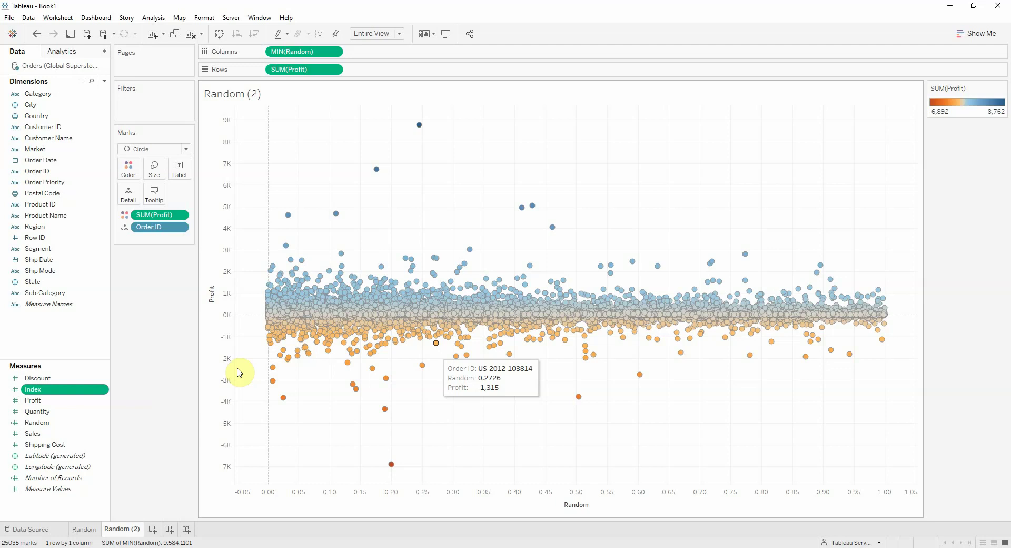
# Replace Random with Index on Columns, computed along Order ID, and compare with Random
pyautogui.moveTo(40, 390); pyautogui.dragTo(290, 57)
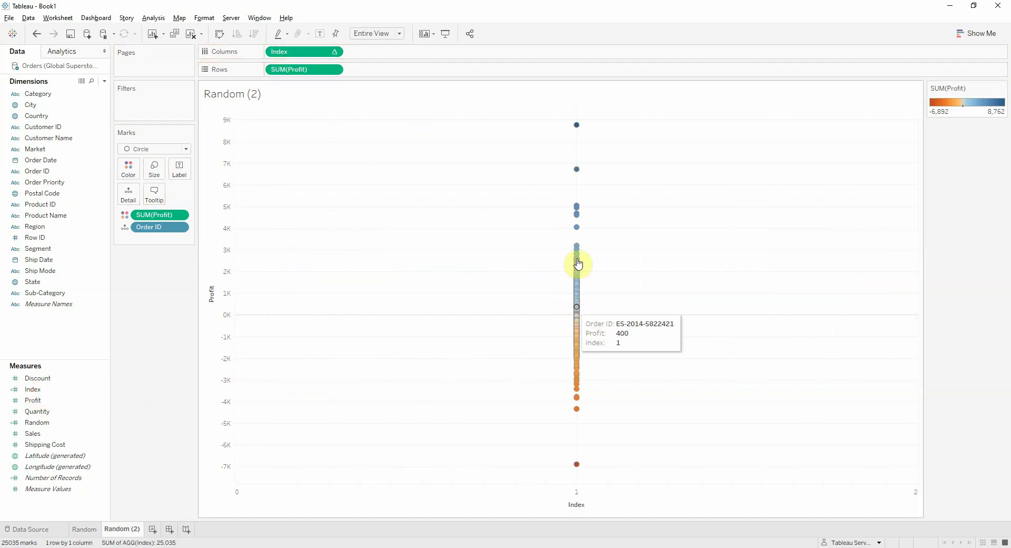
pyautogui.rightClick(296, 53)
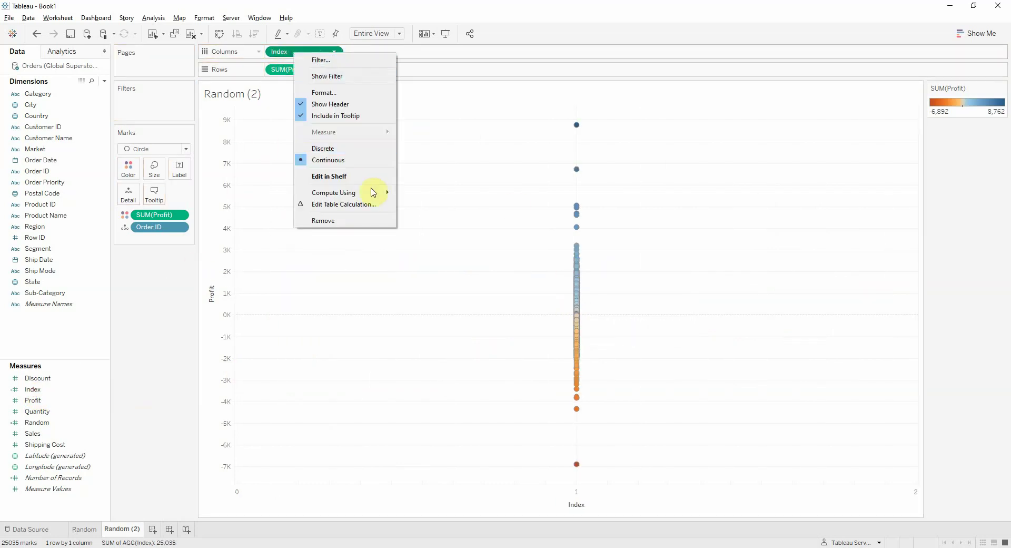
pyautogui.moveTo(385, 193)
pyautogui.click(443, 218)
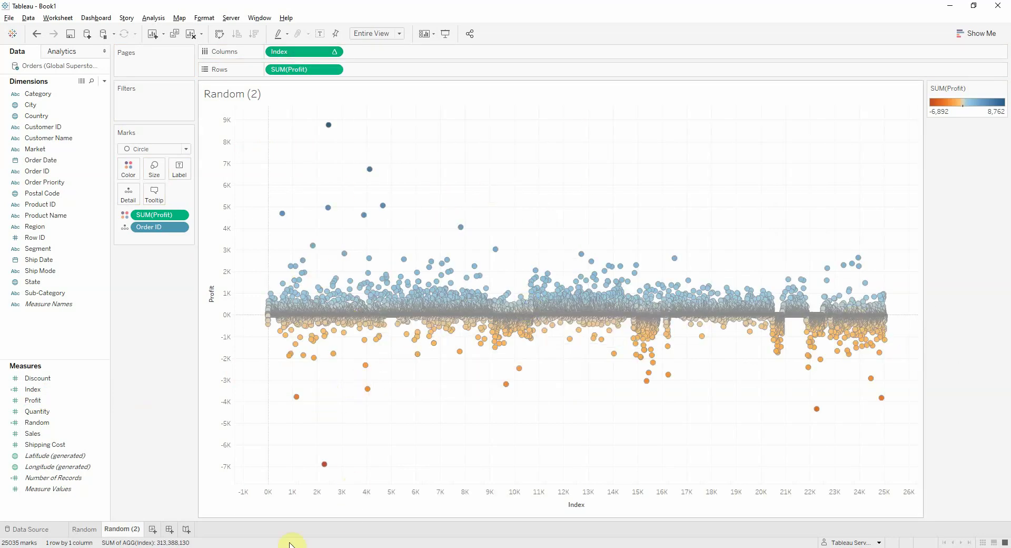
pyautogui.click(87, 530)
pyautogui.click(109, 529)
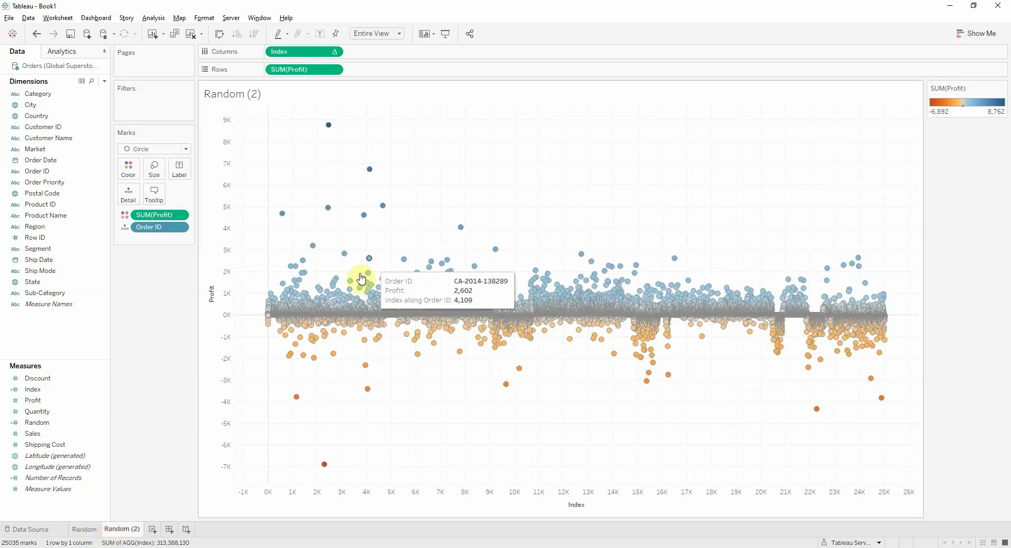
# Rename the Random (2) sheet to Index and duplicate it
pyautogui.click(84, 528)
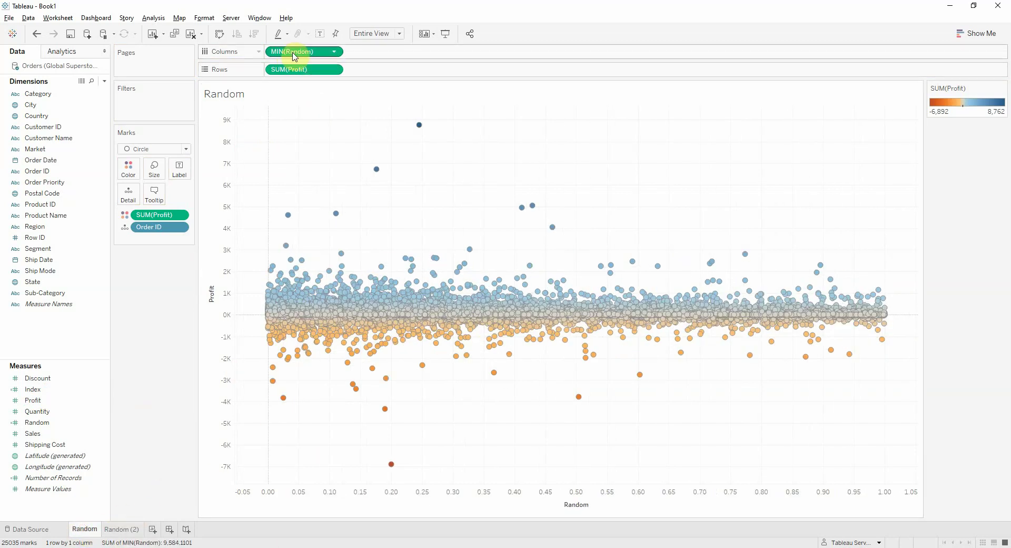
pyautogui.click(109, 528)
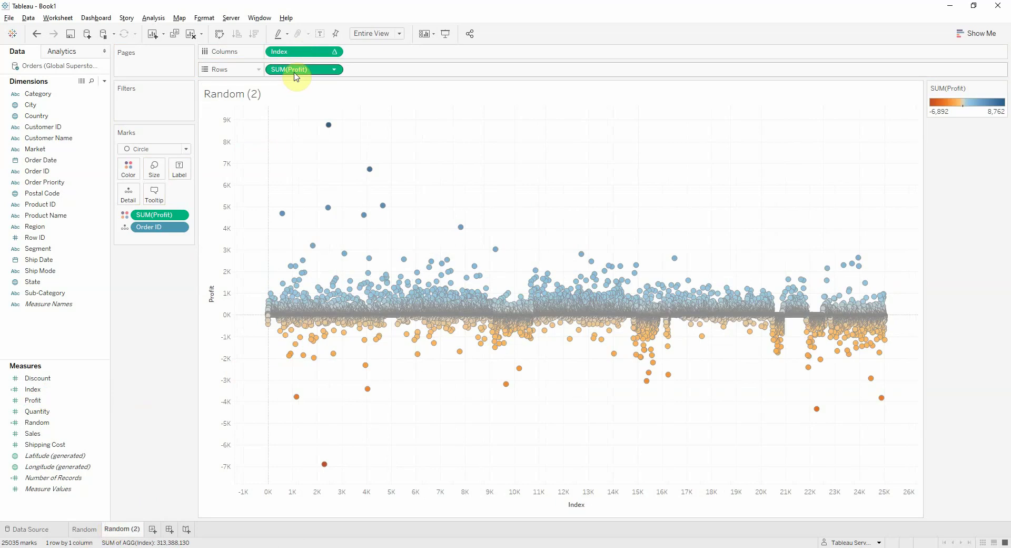
pyautogui.doubleClick(118, 528)
pyautogui.write('INd')
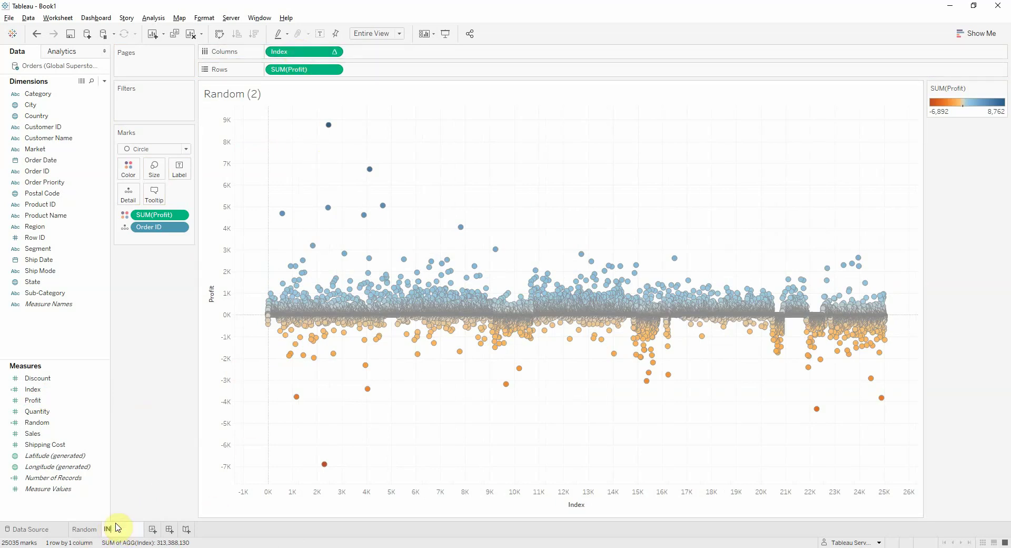
pyautogui.write('ex')
pyautogui.press('Return')
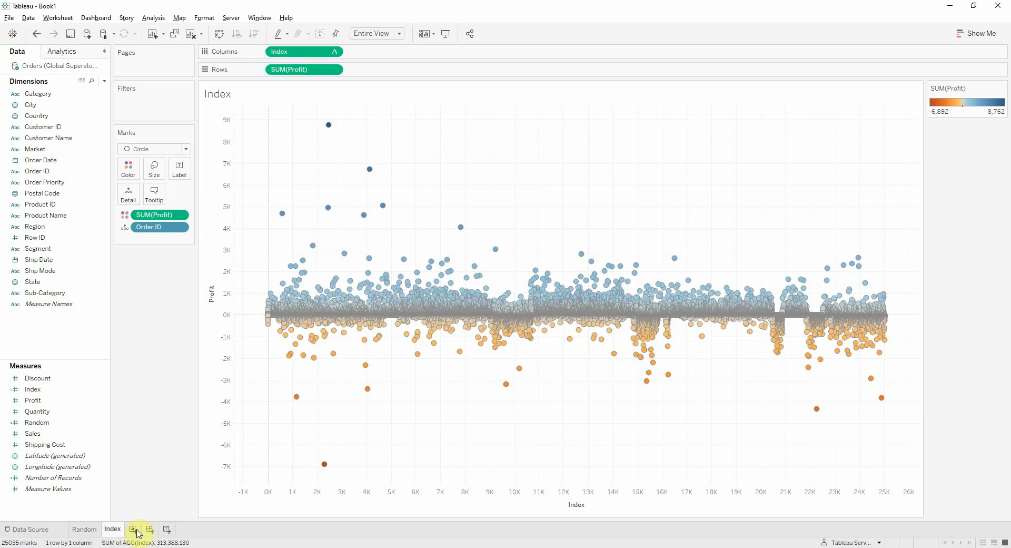
pyautogui.rightClick(113, 529)
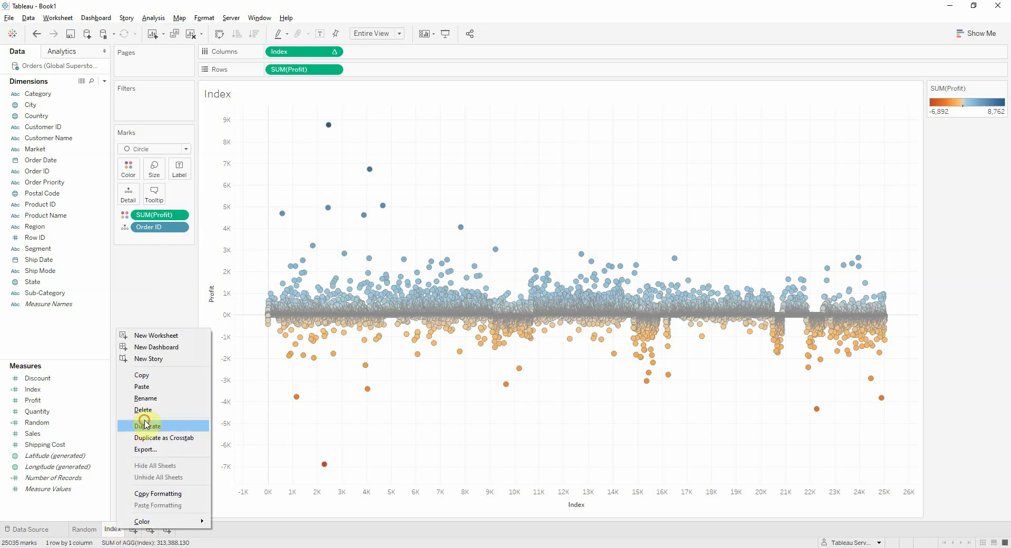
pyautogui.click(108, 368)
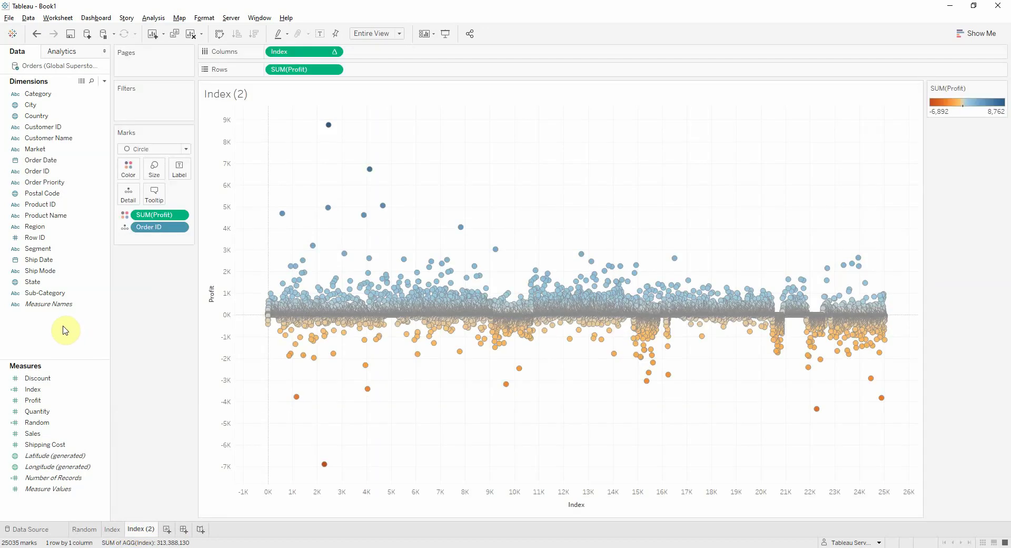
# Create a Pseudo-random calculated field using the pasted pseudo-random formula
pyautogui.rightClick(64, 327)
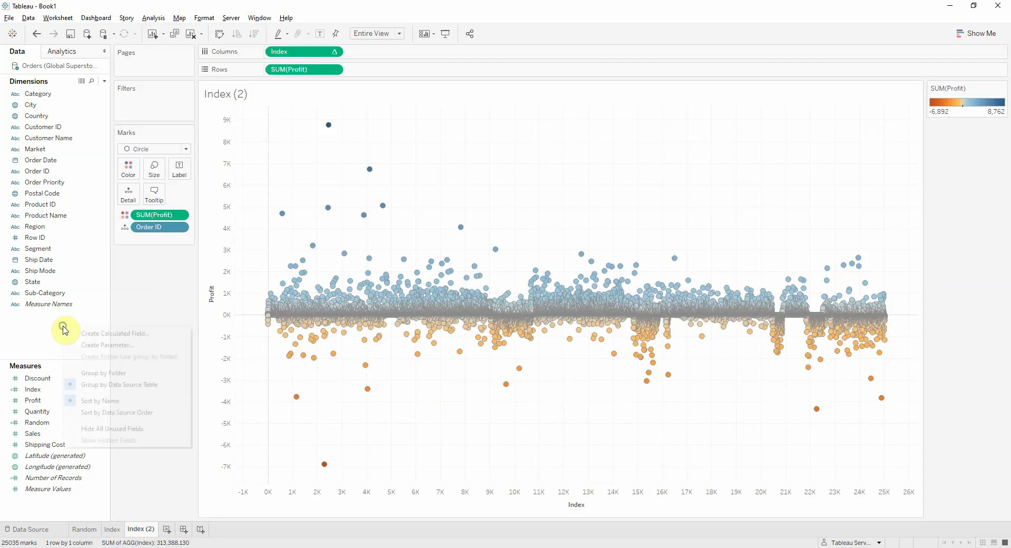
pyautogui.click(83, 334)
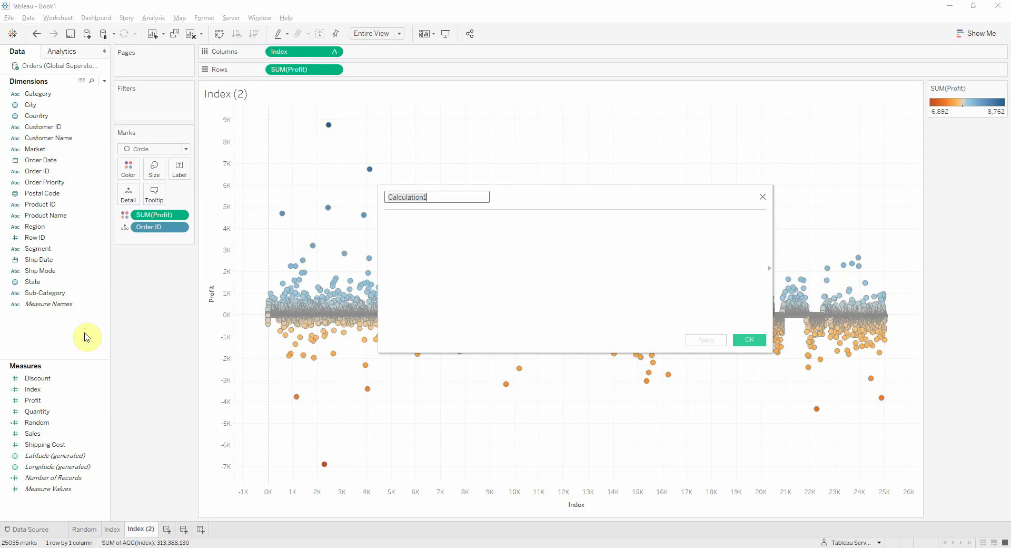
pyautogui.write('Pseudo-random')
pyautogui.press('Tab')
pyautogui.hotkey('ctrl', 'v')
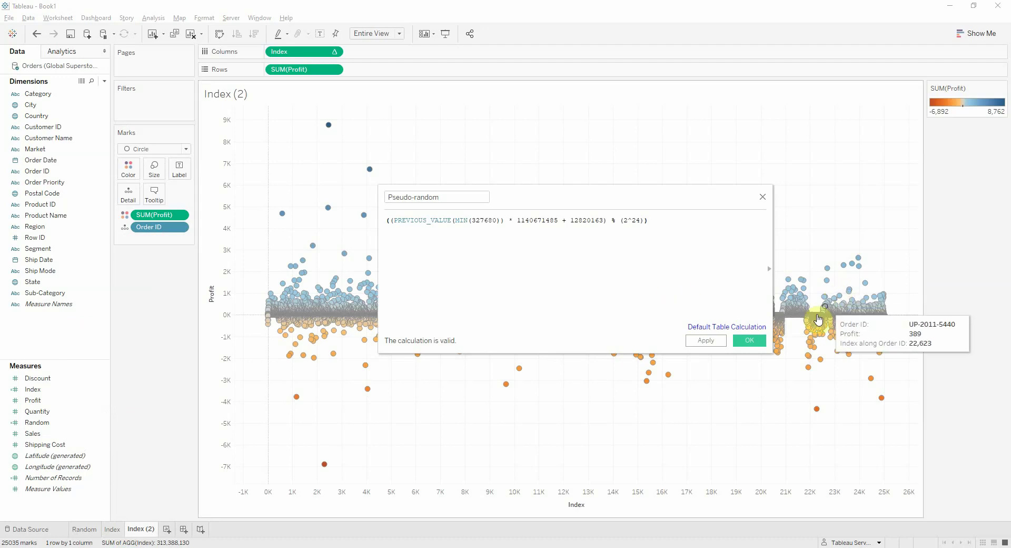
pyautogui.click(750, 340)
# Replace Index with Pseudo-random on Columns, computed along Order ID, and compare with Index
pyautogui.moveTo(48, 411); pyautogui.dragTo(305, 52)
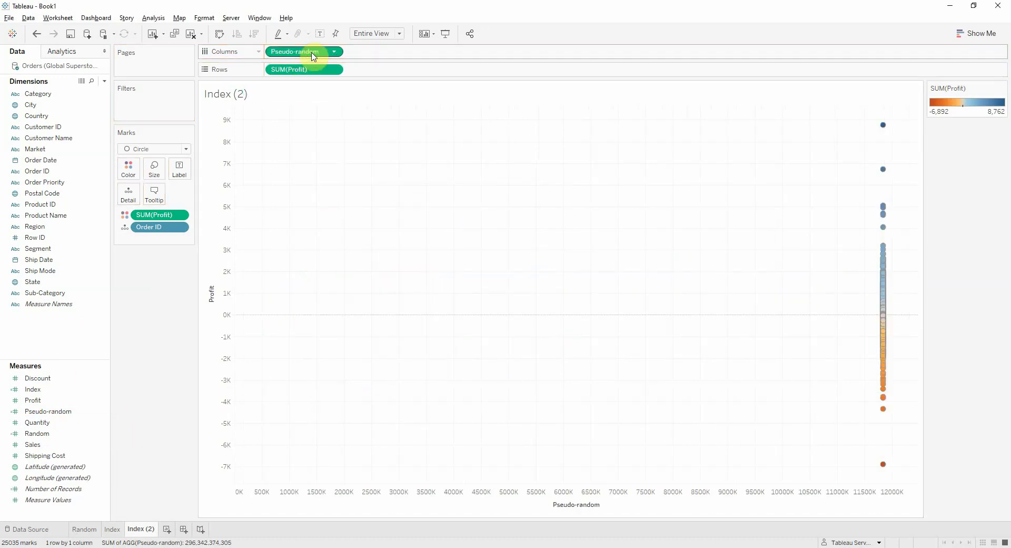
pyautogui.rightClick(311, 52)
pyautogui.moveTo(406, 192)
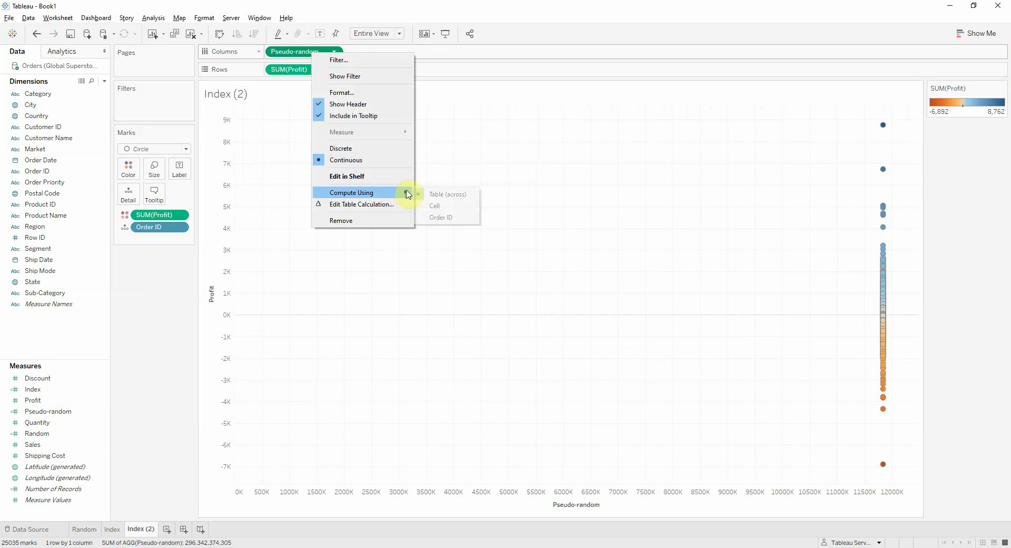
pyautogui.click(449, 219)
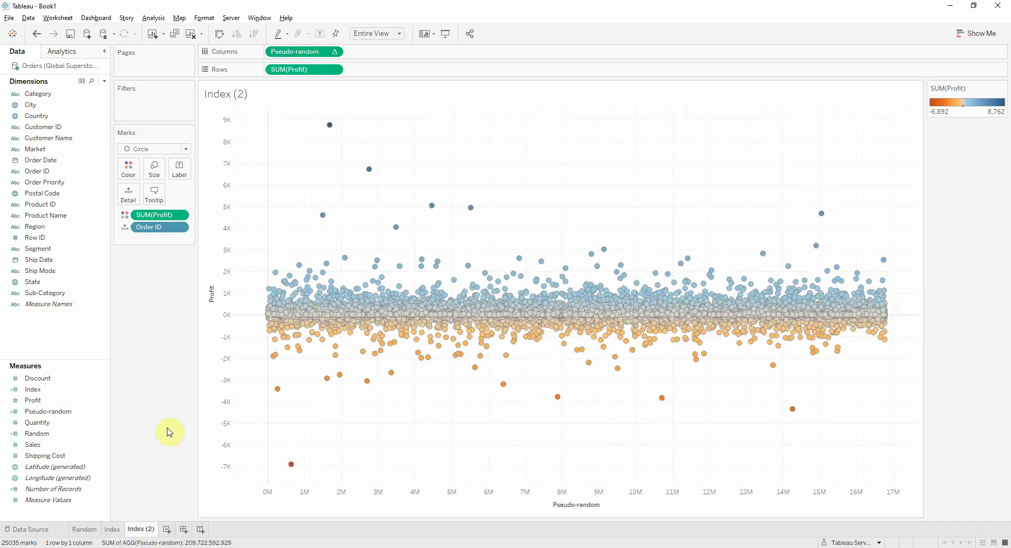
pyautogui.click(112, 529)
pyautogui.click(135, 528)
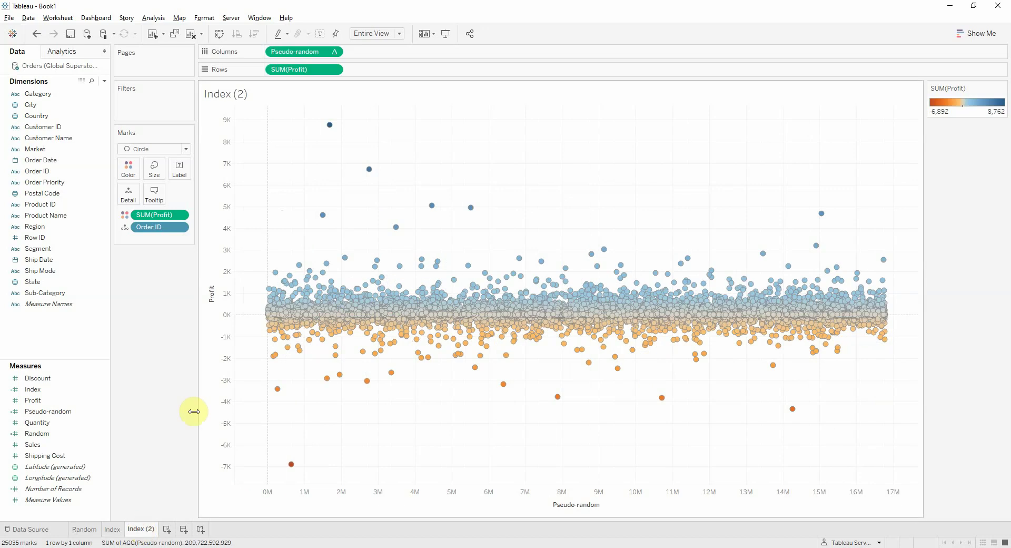
pyautogui.doubleClick(149, 528)
# Name the Index (2) sheet Pseudo-random
pyautogui.write('Pes')
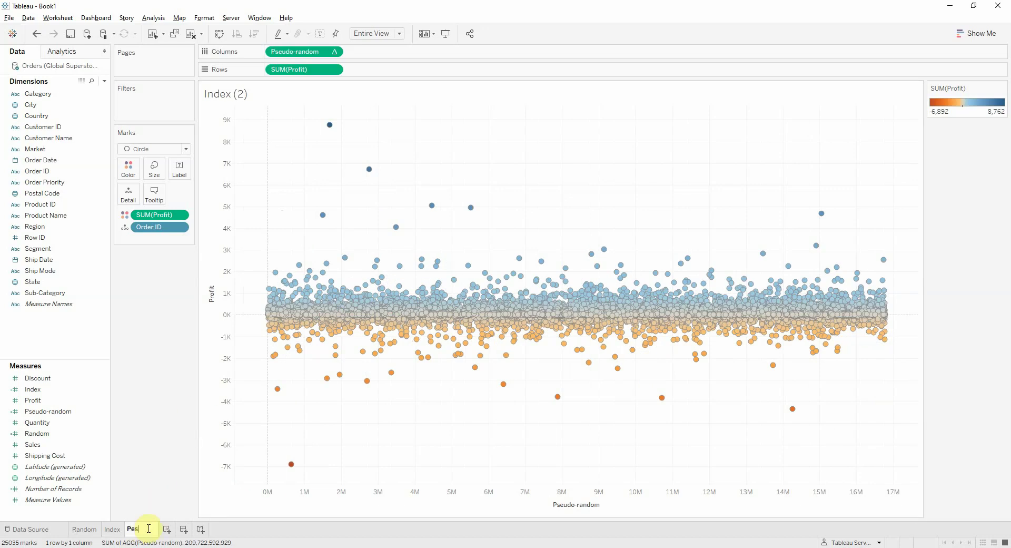
pyautogui.write('udo-random')
pyautogui.press('Return')
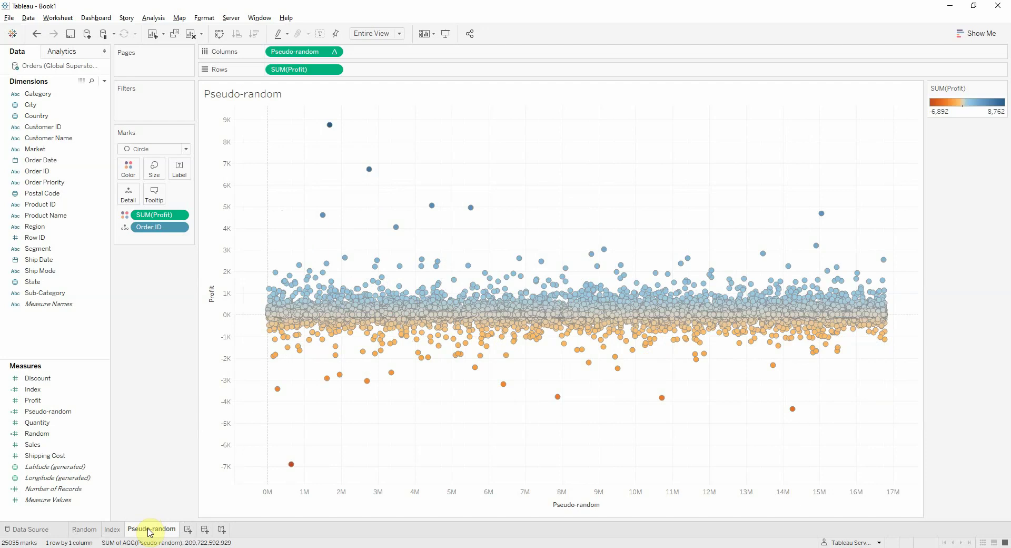
# Flip through the Index and Random sheets, ending on the Pseudo-random sheet
pyautogui.click(112, 530)
pyautogui.click(85, 530)
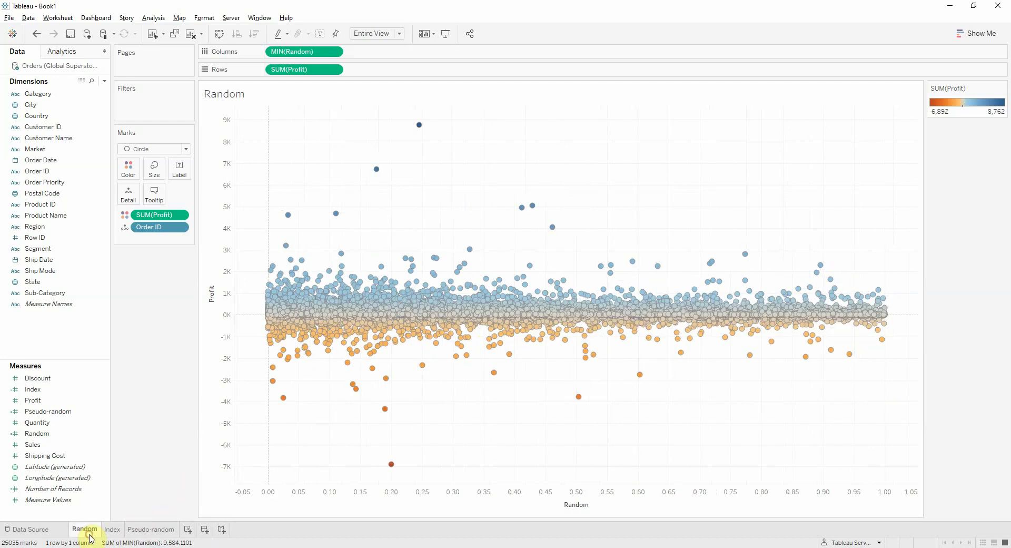
pyautogui.click(112, 530)
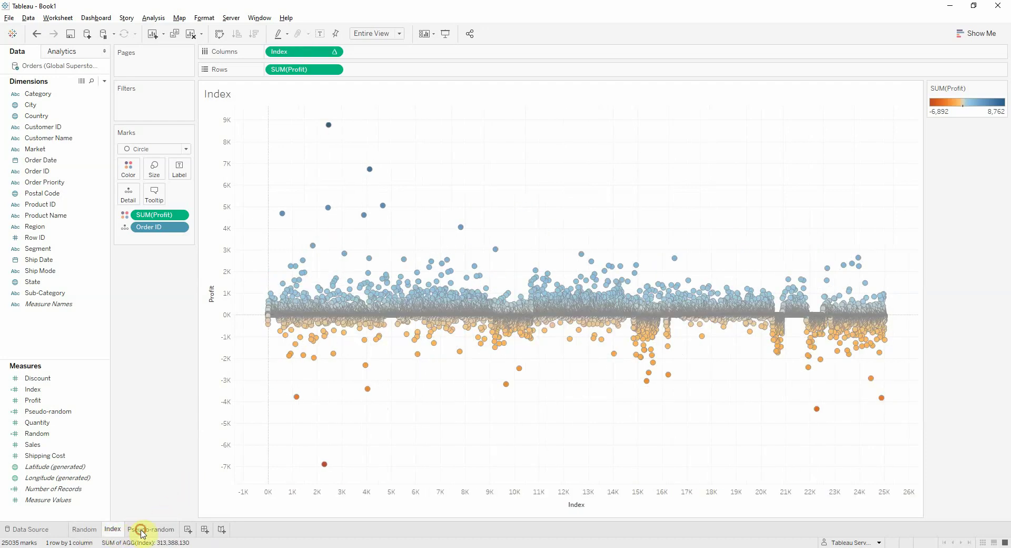
pyautogui.click(141, 530)
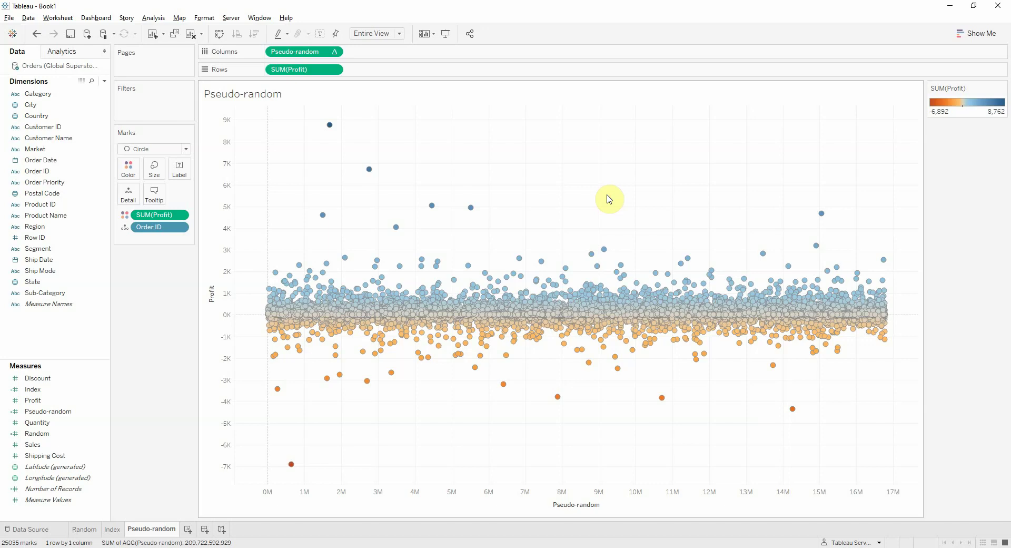